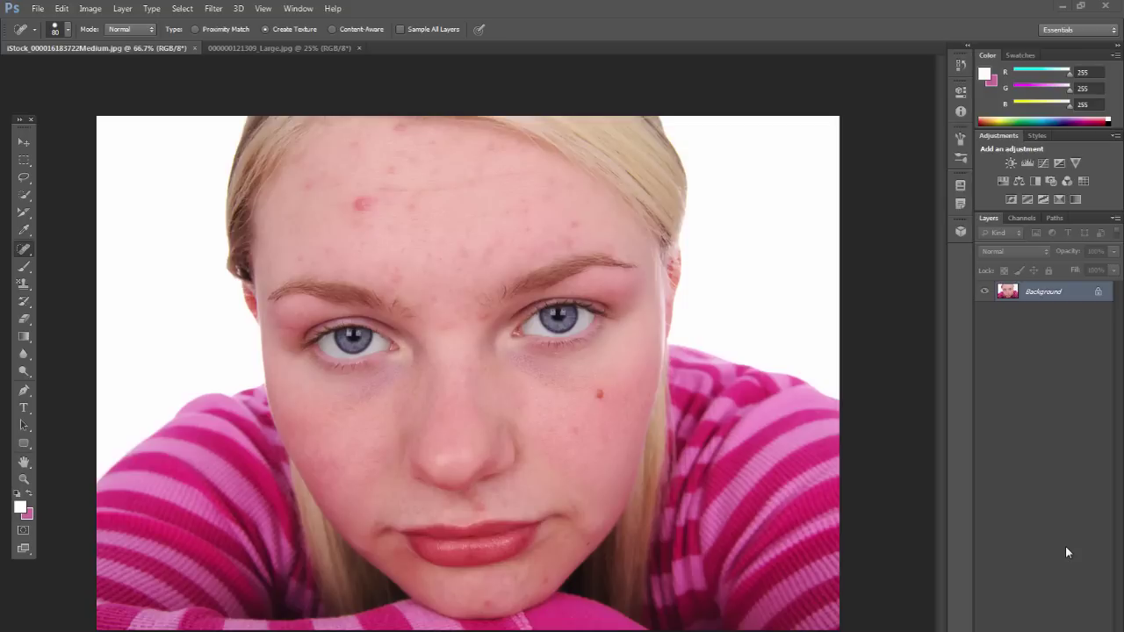
Open the Spot Healing Brush flyout in the toolbar to show the healing tools.
{"action": "left_click", "coordinate": [25, 251]}
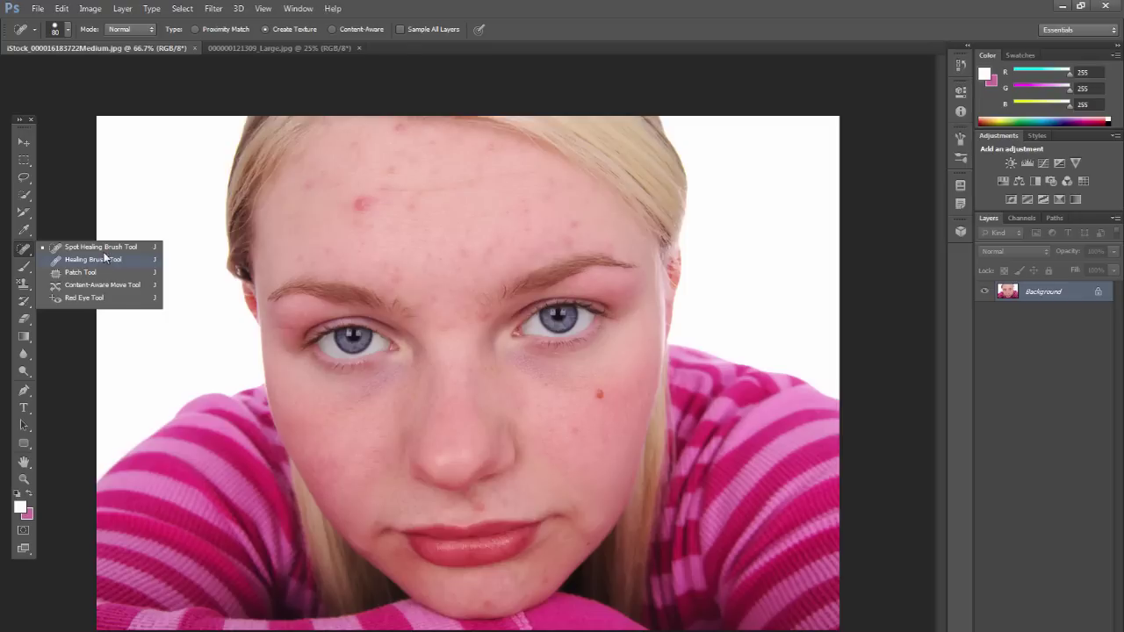
Make the Spot Healing Brush Tool active, with an 80 px brush and Create Texture type.
{"action": "left_click", "coordinate": [103, 254]}
{"action": "right_click", "coordinate": [23, 251]}
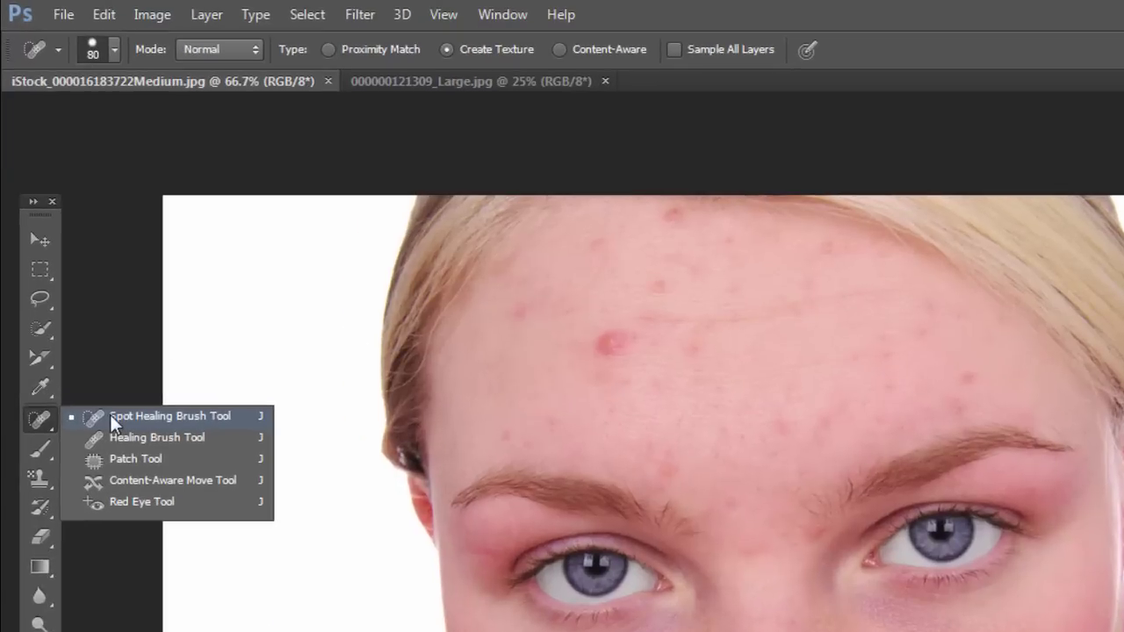
{"action": "left_click", "coordinate": [66, 248]}
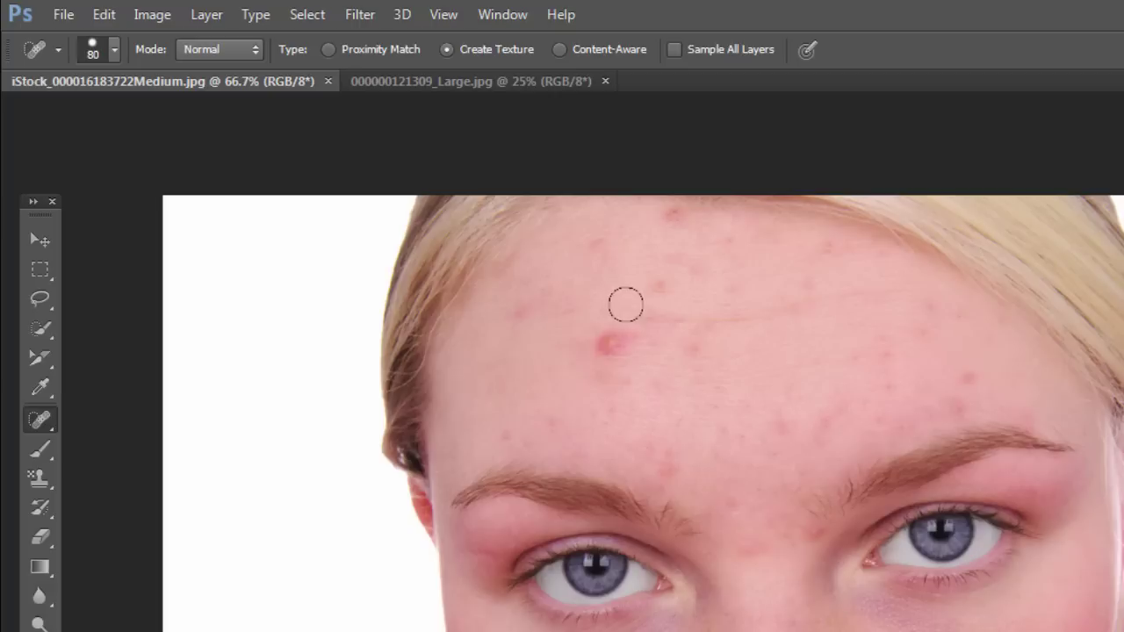
{"action": "left_click", "coordinate": [39, 424]}
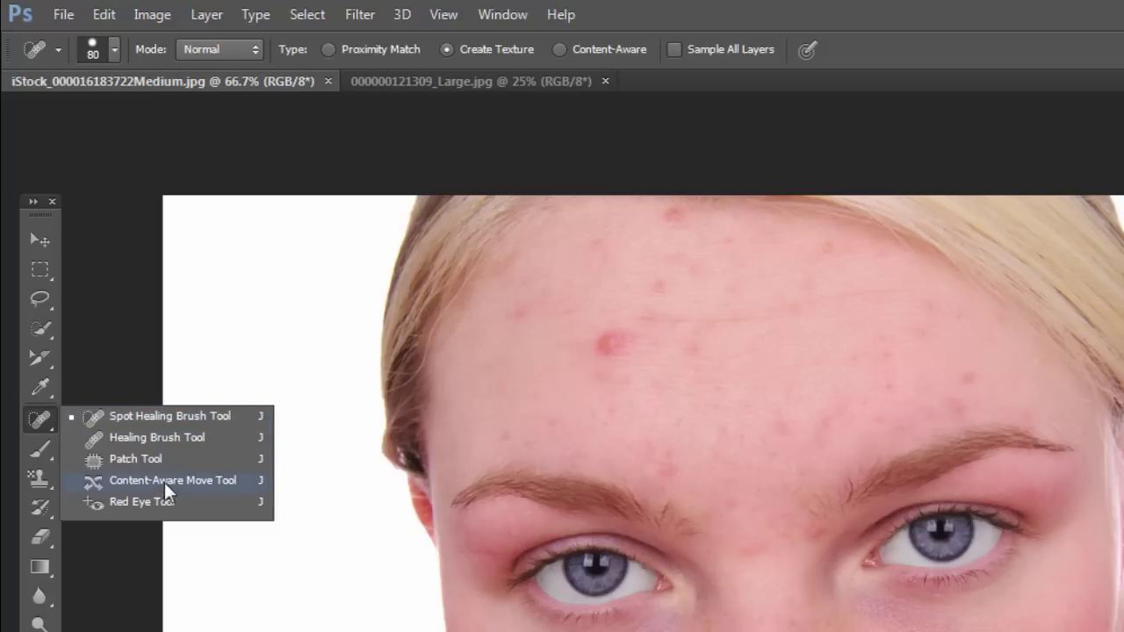
{"action": "left_click", "coordinate": [169, 418]}
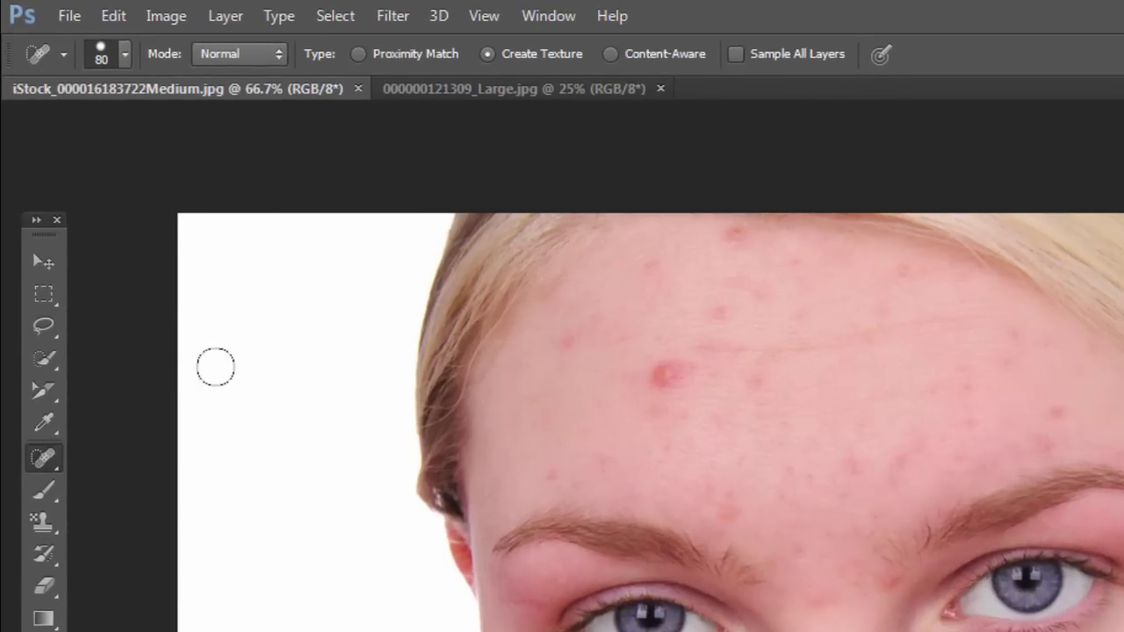
Switch the Spot Healing Brush type to Proximity Match, leaving blend mode at Normal.
{"action": "left_click", "coordinate": [124, 54]}
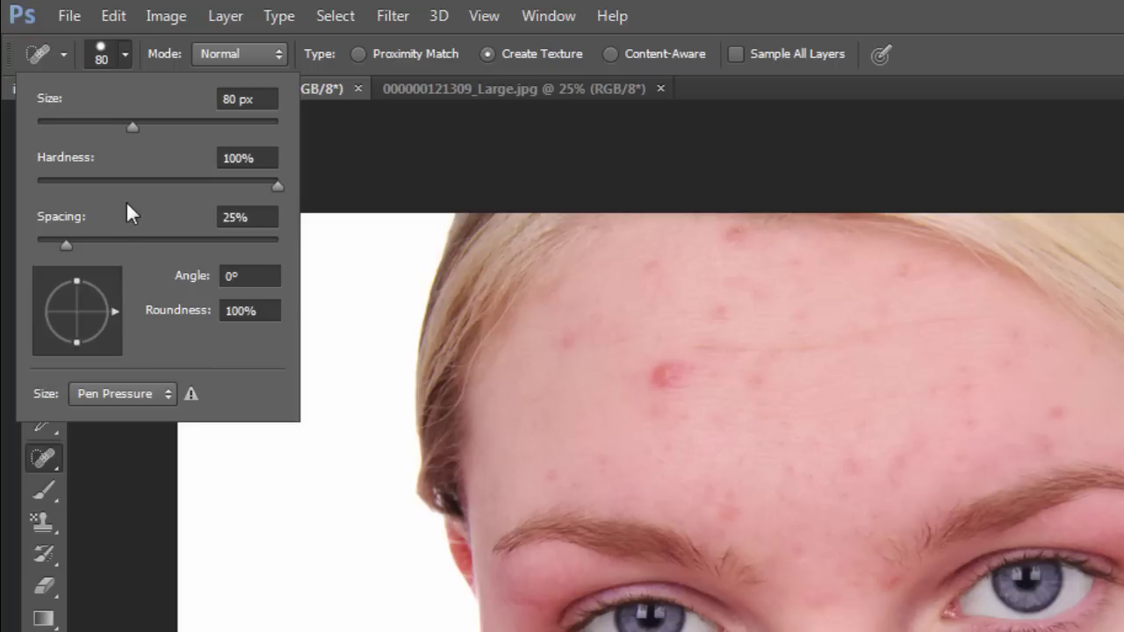
{"action": "left_click", "coordinate": [122, 51]}
{"action": "left_click", "coordinate": [260, 56]}
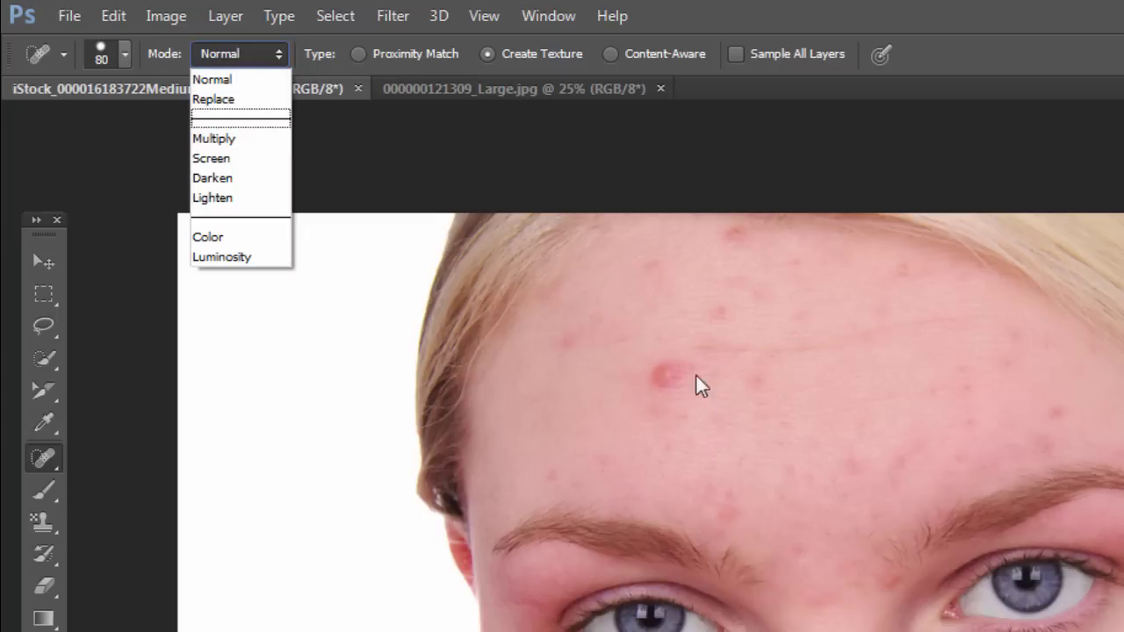
{"action": "left_click", "coordinate": [249, 80]}
{"action": "left_click", "coordinate": [357, 54]}
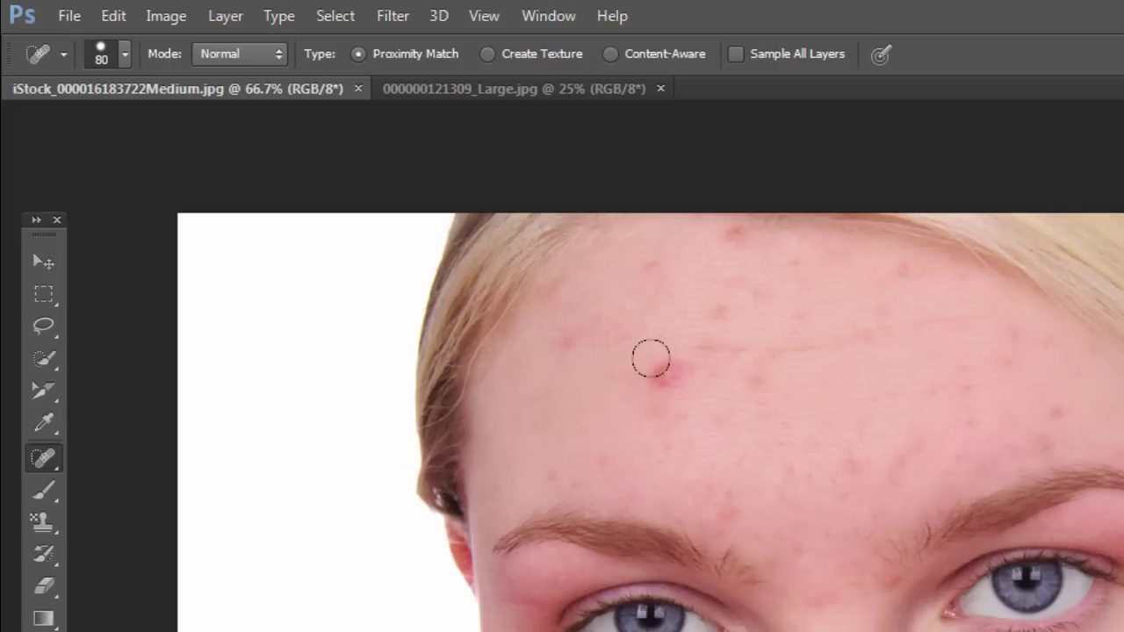
Spot-heal the large red forehead blemish and a second forehead spot.
{"action": "left_click", "coordinate": [654, 359]}
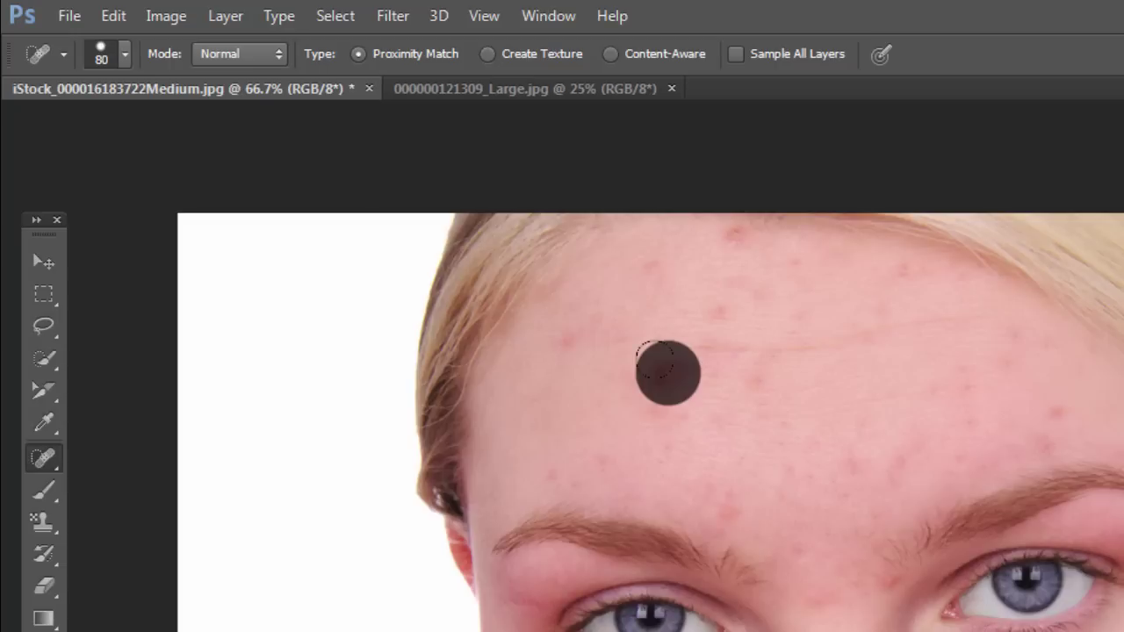
{"action": "left_click", "coordinate": [45, 460]}
{"action": "left_click", "coordinate": [131, 455]}
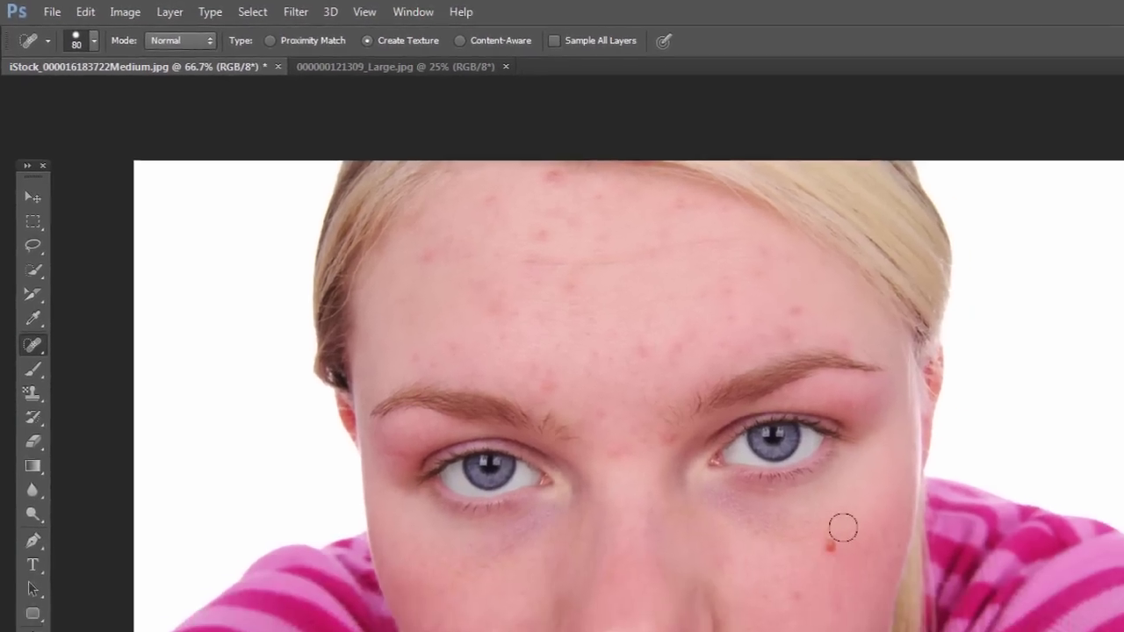
{"action": "left_click", "coordinate": [805, 312]}
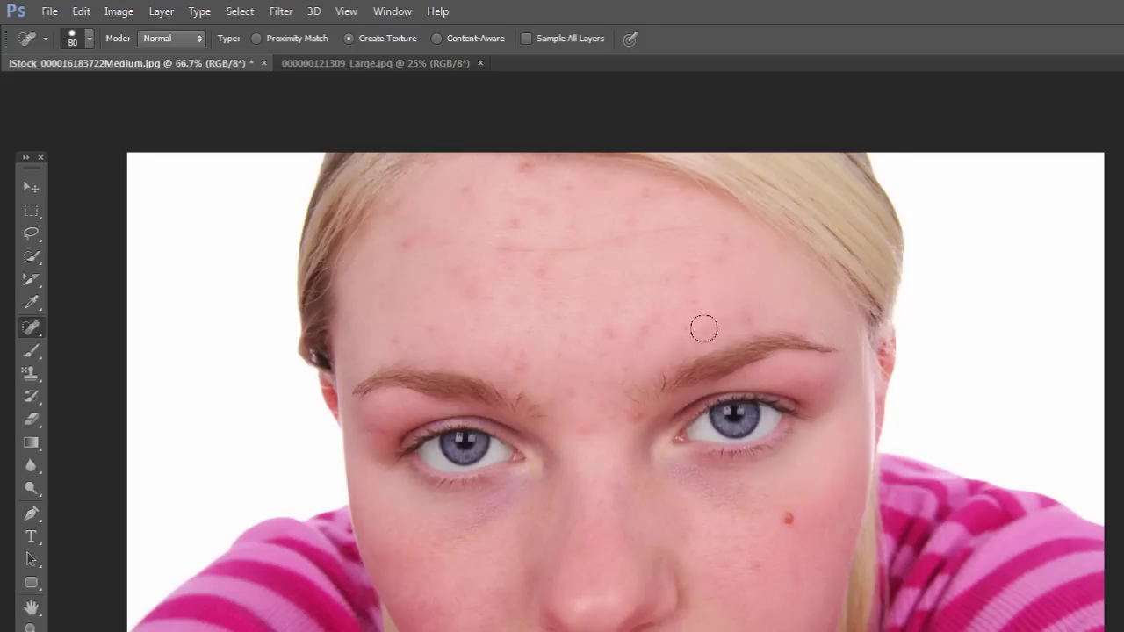
Heal the small dark cheek mole using Content-Aware spot healing with the 80 px brush.
{"action": "left_click", "coordinate": [437, 40]}
{"action": "left_click", "coordinate": [779, 510]}
{"action": "right_click", "coordinate": [30, 328]}
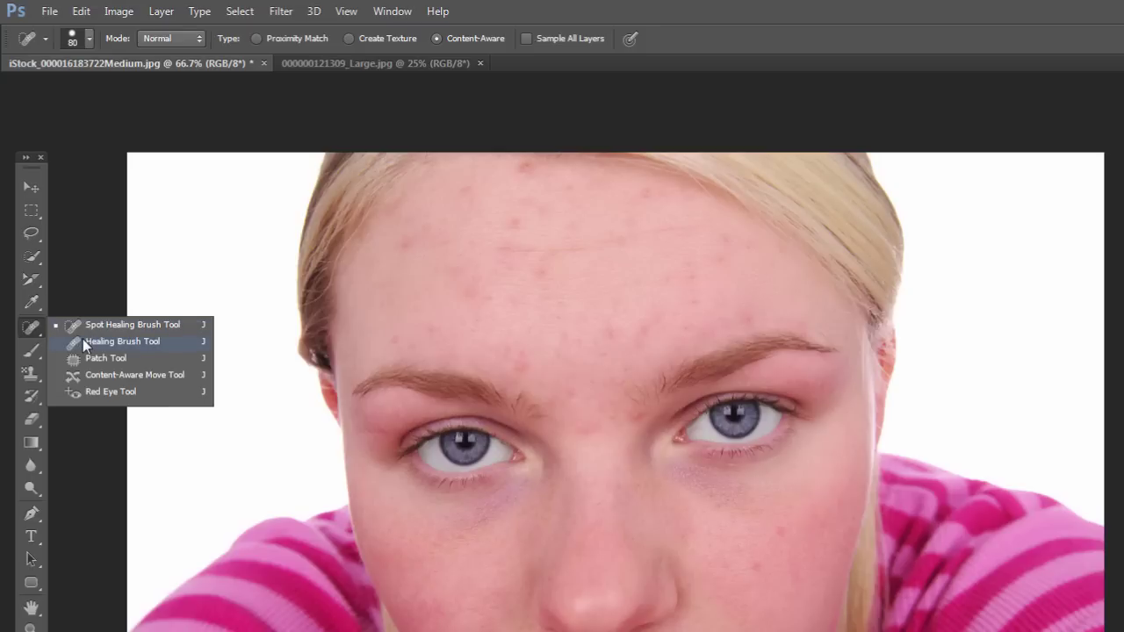
Switch to the Healing Brush Tool (Sampled, Aligned, Current Layer) and undo the earlier spot heals.
{"action": "left_click", "coordinate": [82, 341]}
{"action": "key", "text": "ctrl+alt+z"}
{"action": "key", "text": "ctrl+alt+z"}
{"action": "key", "text": "ctrl+alt+z"}
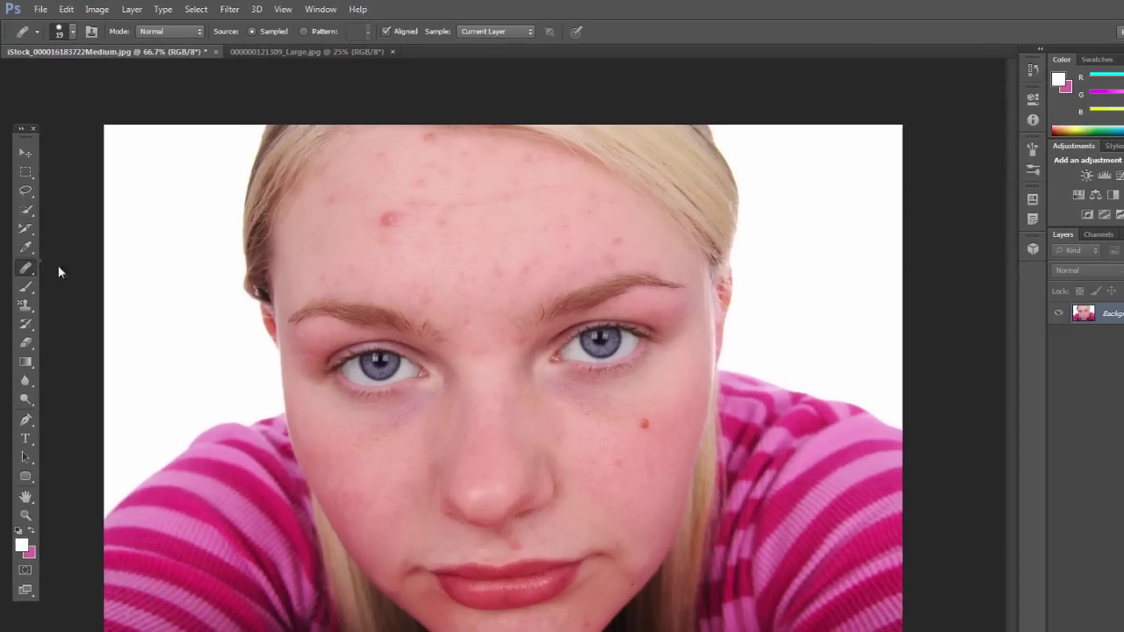
{"action": "right_click", "coordinate": [39, 273]}
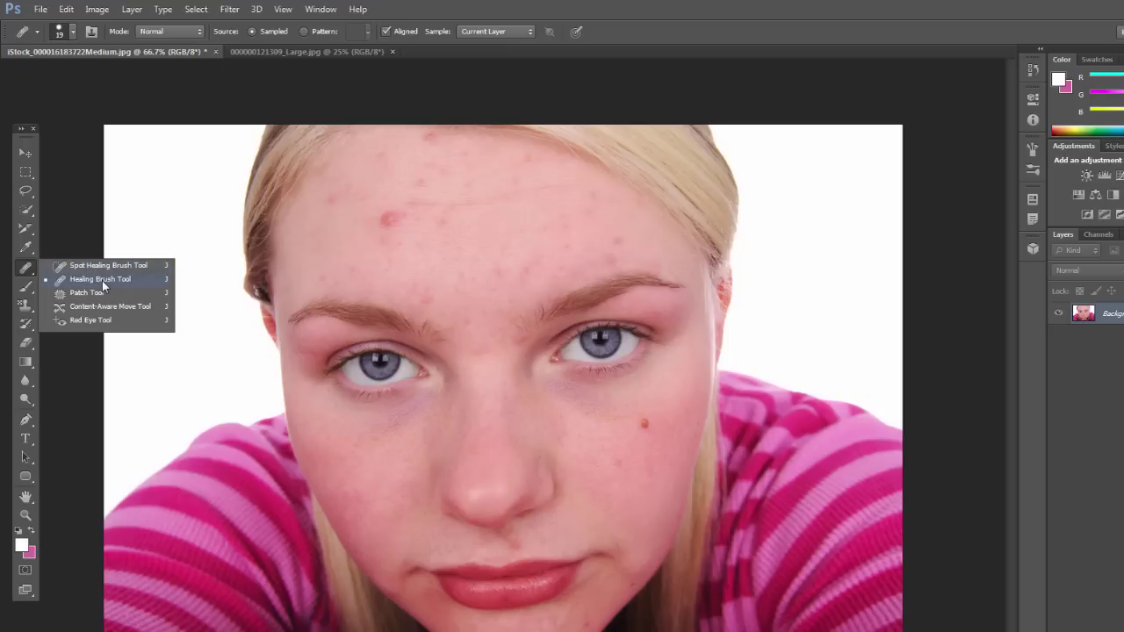
{"action": "left_click", "coordinate": [101, 279]}
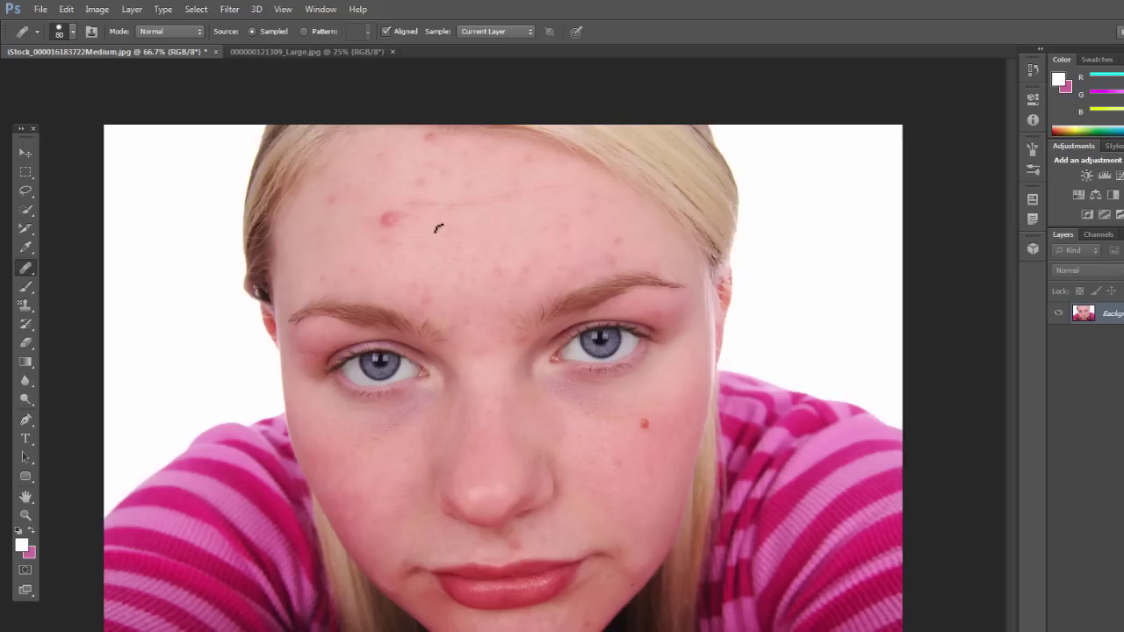
{"action": "left_click", "coordinate": [383, 213]}
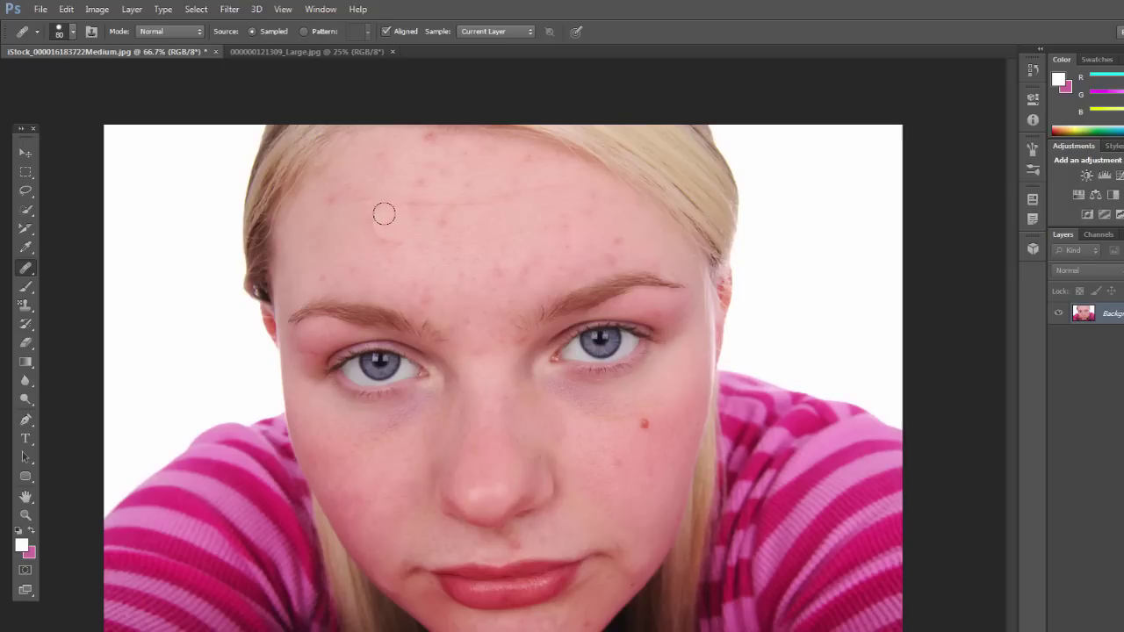
{"action": "key", "text": "ctrl+z"}
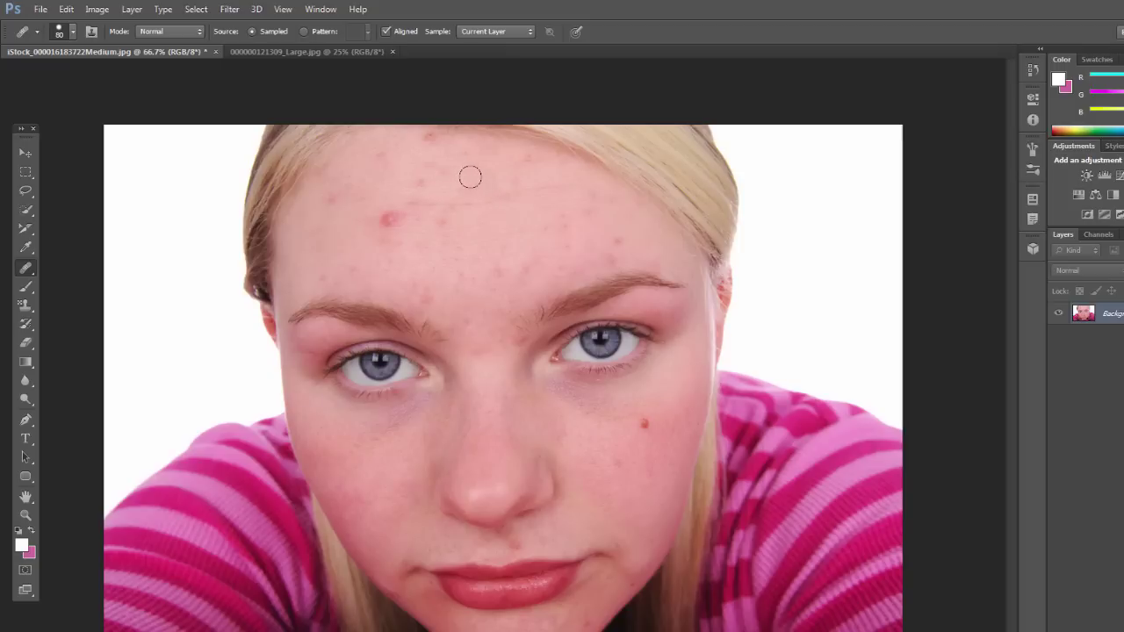
{"action": "key", "text": "alt"}
Sample clean forehead skin and test-heal the red blemish, undoing each attempt.
{"action": "left_click", "coordinate": [497, 214], "text": "alt"}
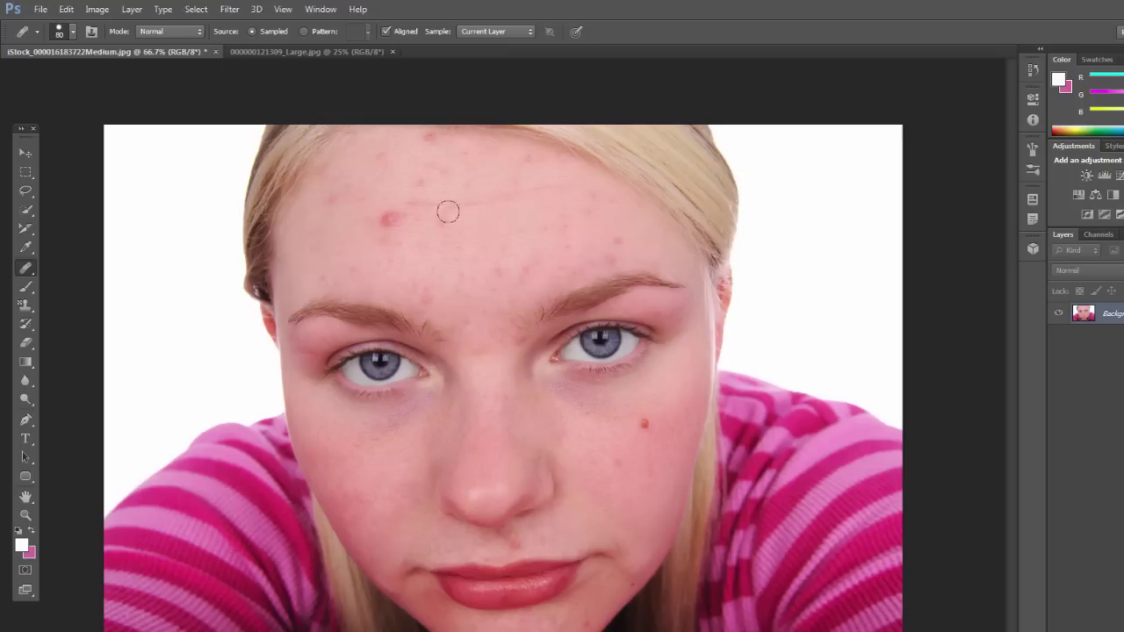
{"action": "left_click", "coordinate": [385, 211]}
{"action": "key", "text": "ctrl+z"}
{"action": "left_click", "coordinate": [375, 210]}
{"action": "key", "text": "ctrl+z"}
Reselect the Healing Brush and heal the forehead blemish plus a patch near the brow centre.
{"action": "left_click", "coordinate": [24, 270]}
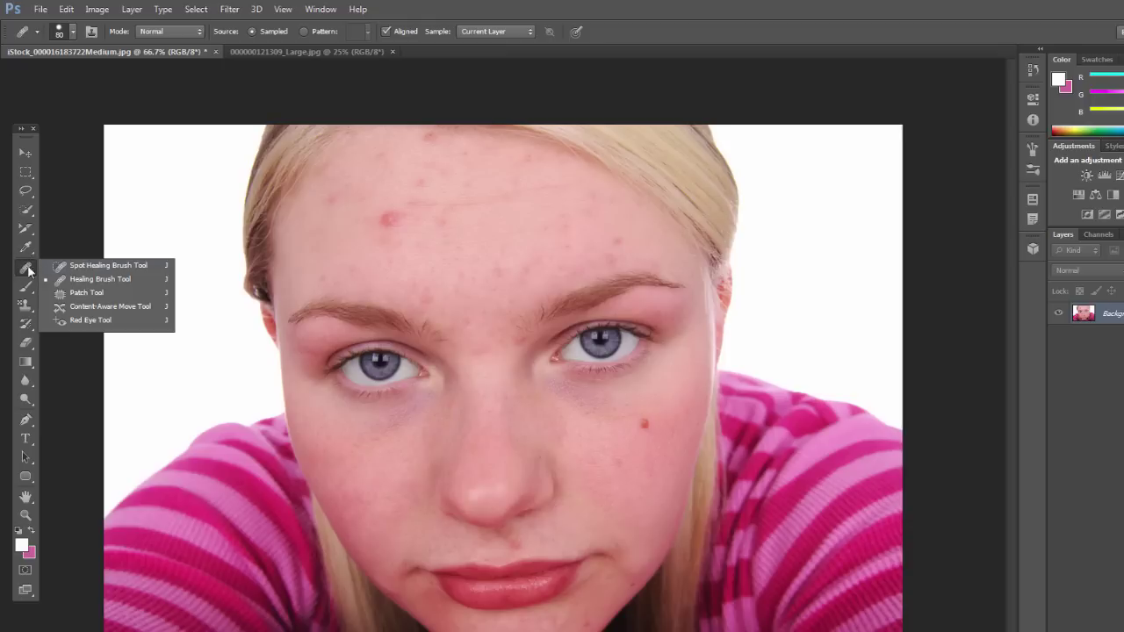
{"action": "left_click", "coordinate": [96, 275]}
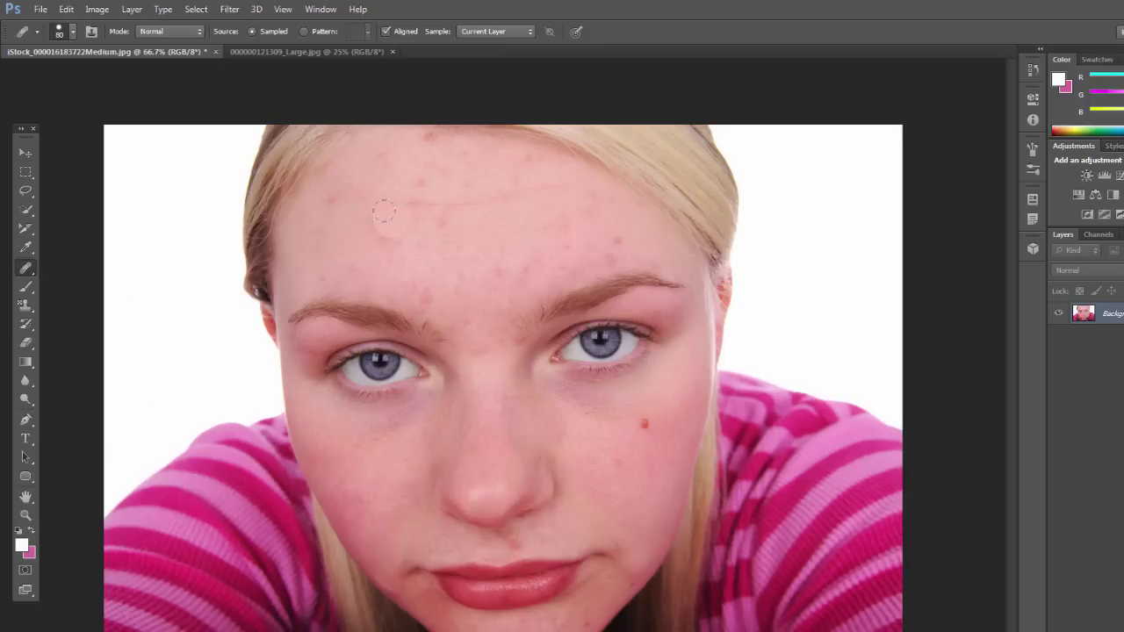
{"action": "key", "text": "ctrl+z"}
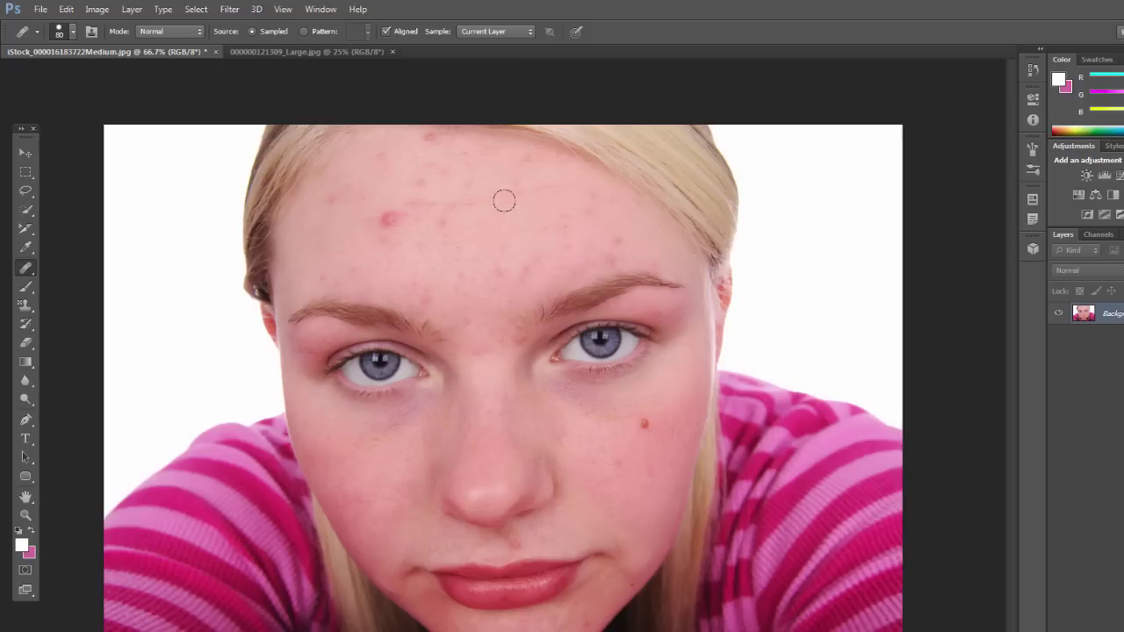
{"action": "left_click", "coordinate": [377, 216]}
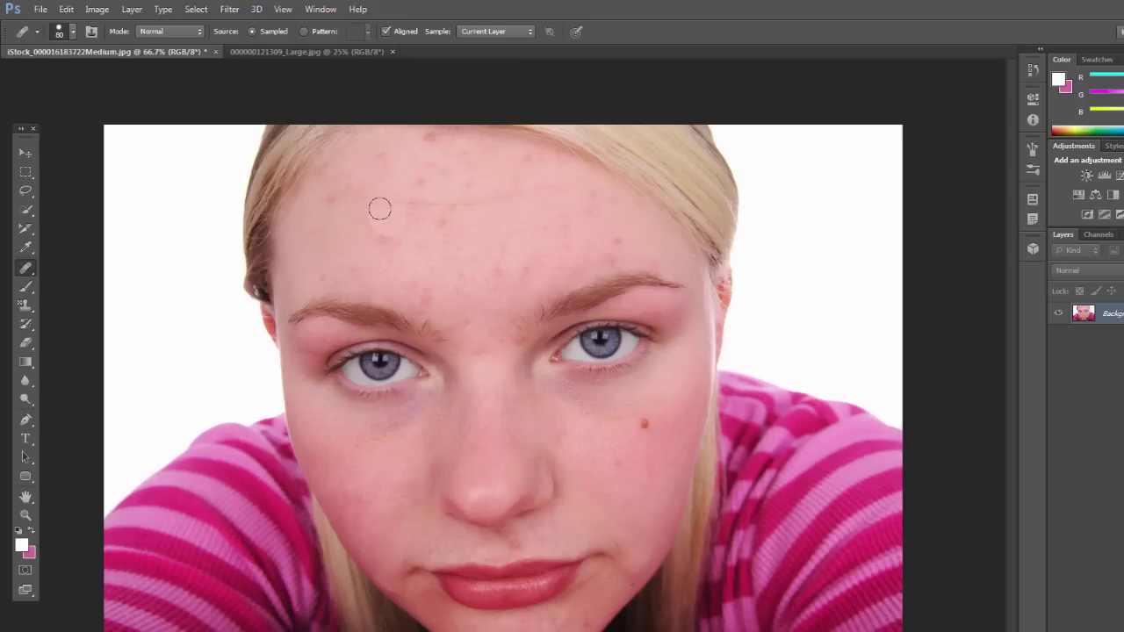
{"action": "key", "text": "ctrl+z"}
{"action": "left_click", "coordinate": [375, 210]}
{"action": "left_click", "coordinate": [453, 297]}
Heal the forehead blemish and cheek mole from sampled skin, then set Source to Pattern.
{"action": "left_click", "coordinate": [385, 226]}
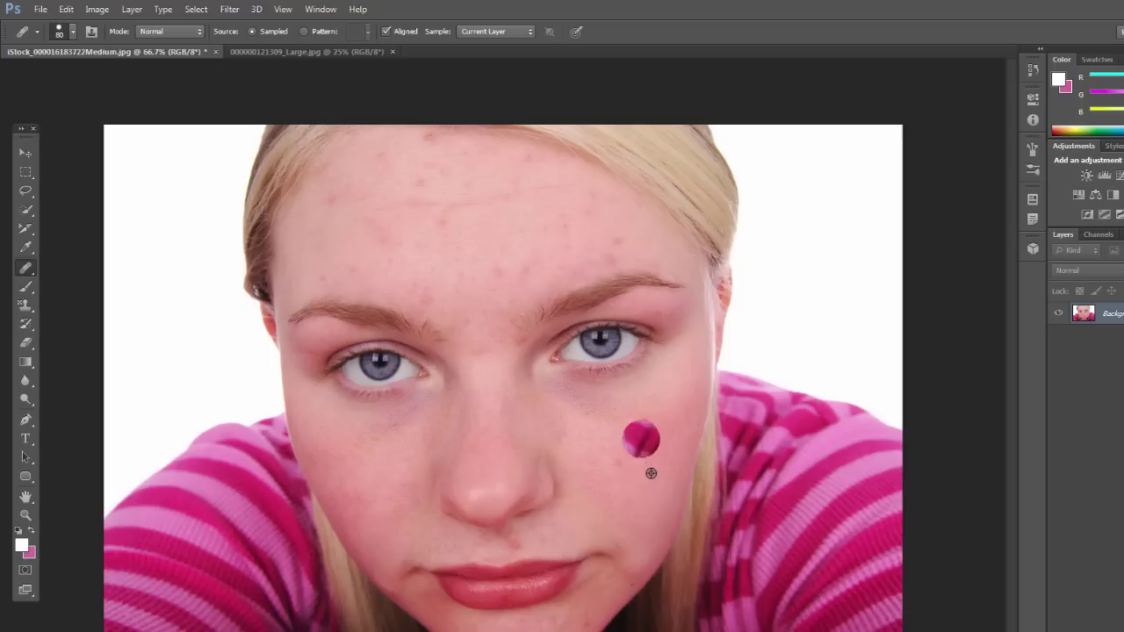
{"action": "key", "text": "alt"}
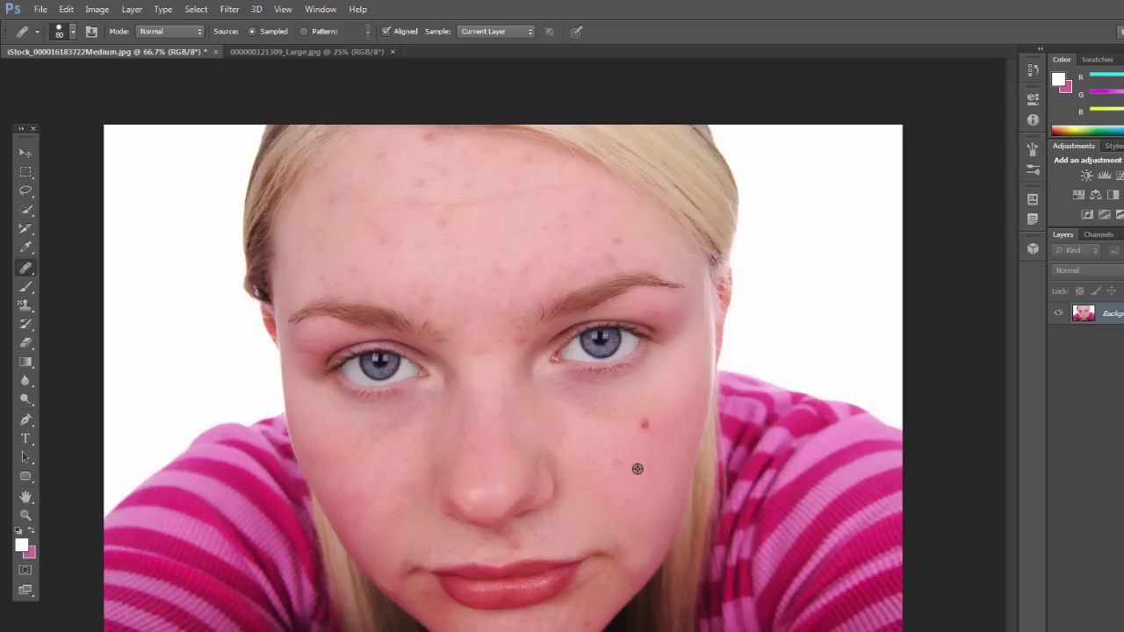
{"action": "left_click", "coordinate": [652, 468], "text": "alt"}
{"action": "left_click", "coordinate": [639, 414]}
{"action": "left_click", "coordinate": [667, 525]}
{"action": "left_click", "coordinate": [592, 529]}
{"action": "left_click", "coordinate": [303, 32]}
{"action": "left_click_drag", "start_coordinate": [374, 165], "coordinate": [435, 226]}
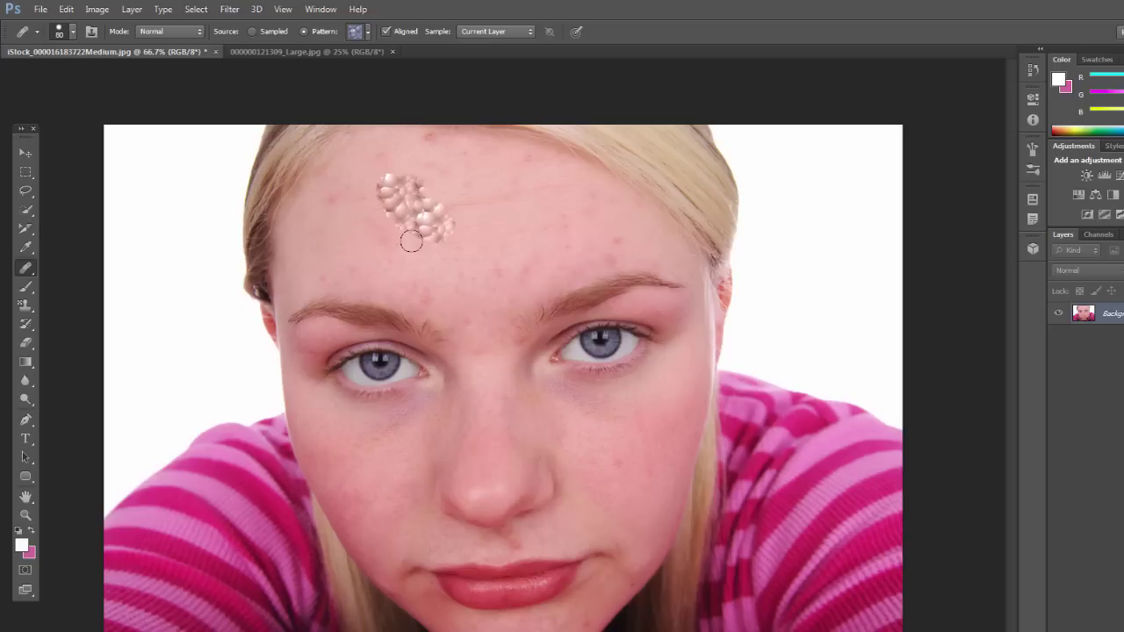
{"action": "key", "text": "ctrl+z"}
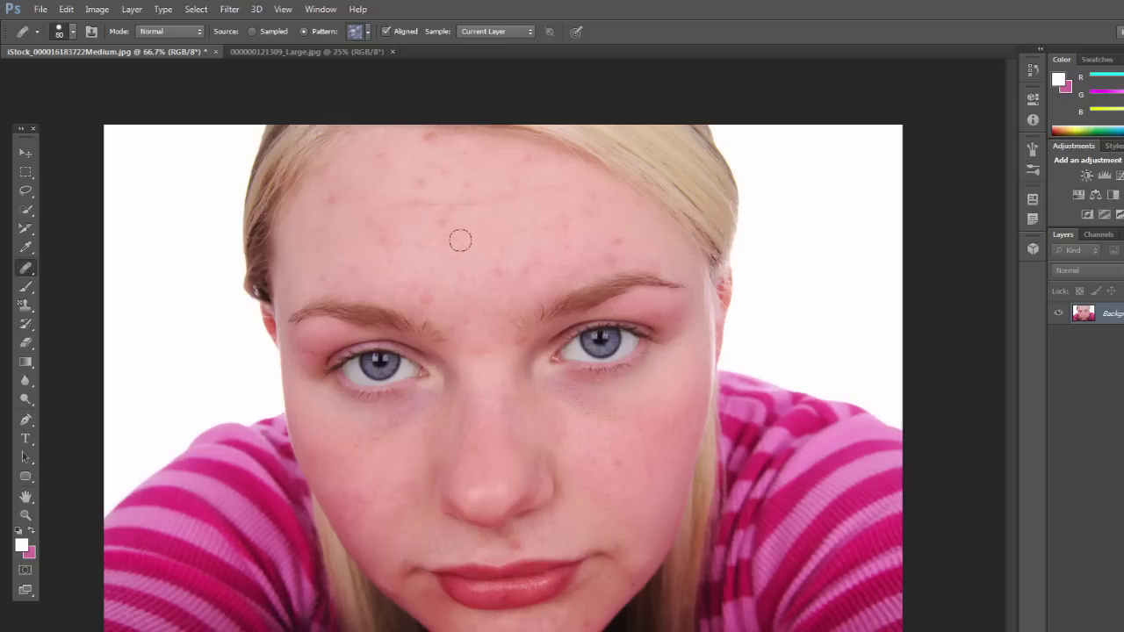
{"action": "left_click", "coordinate": [496, 33]}
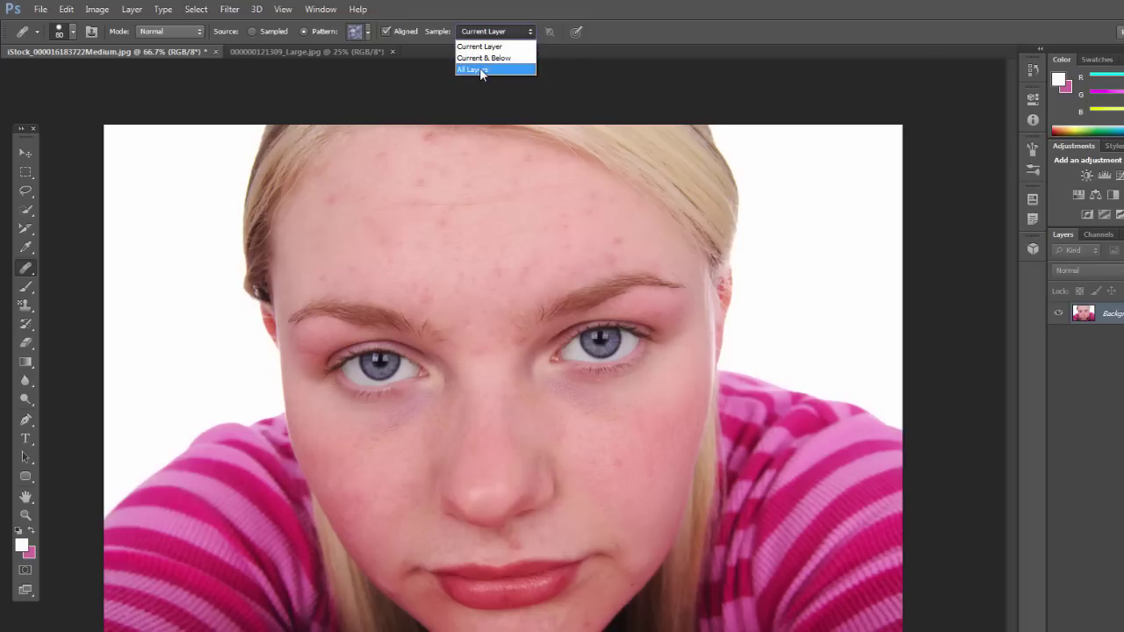
{"action": "left_click", "coordinate": [478, 47]}
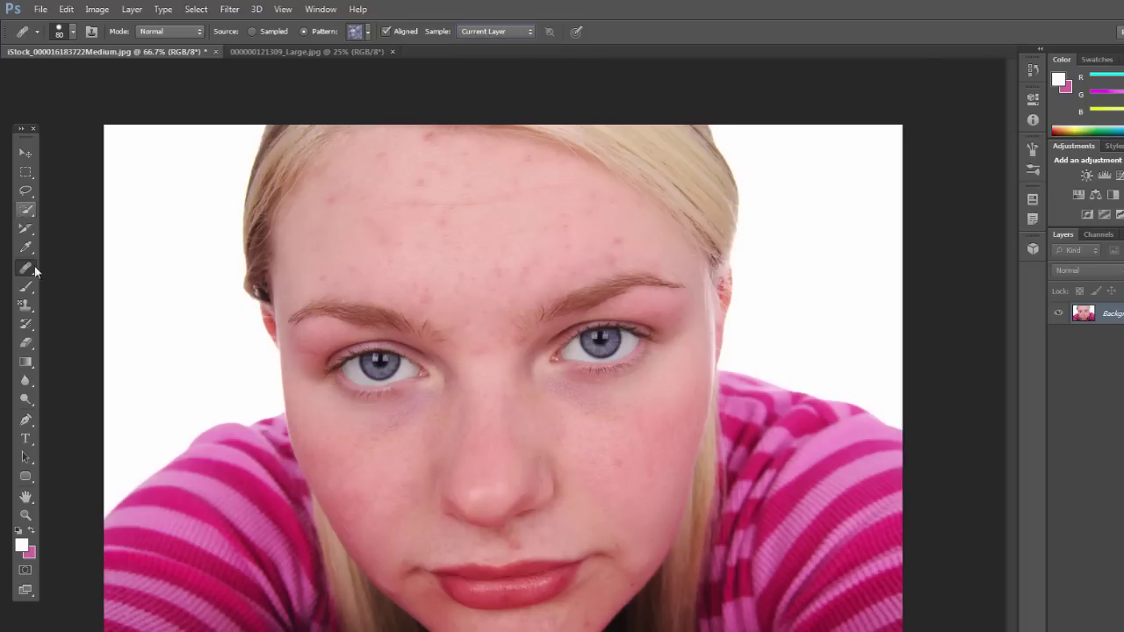